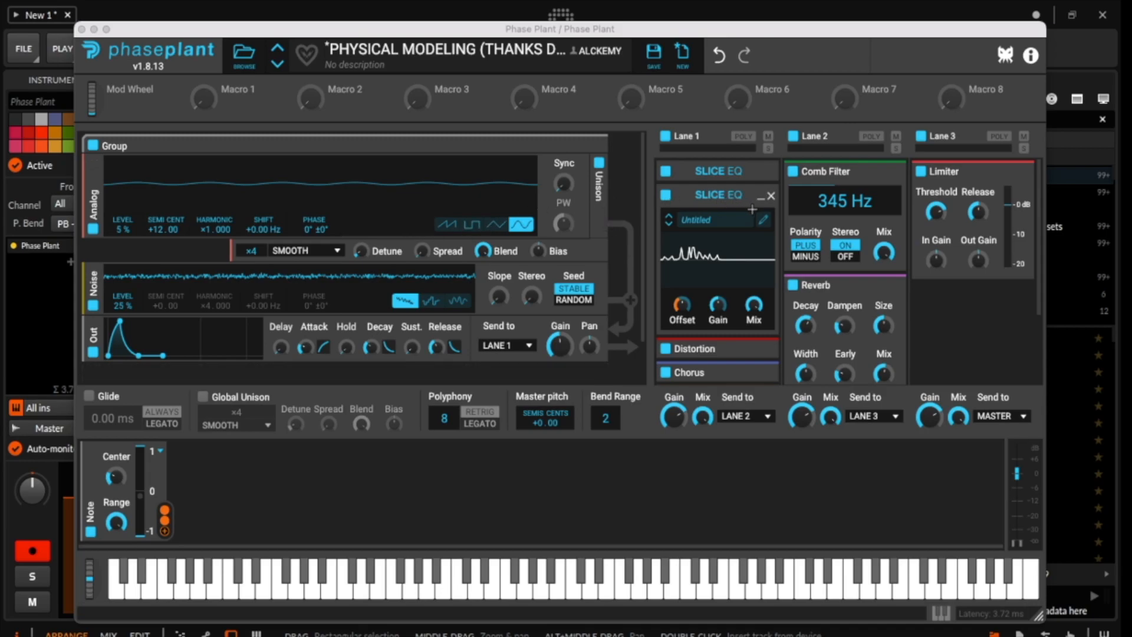
# Expand the first Slice EQ in Lane 1 and look over the effects in the lane
pyautogui.click(761, 172)
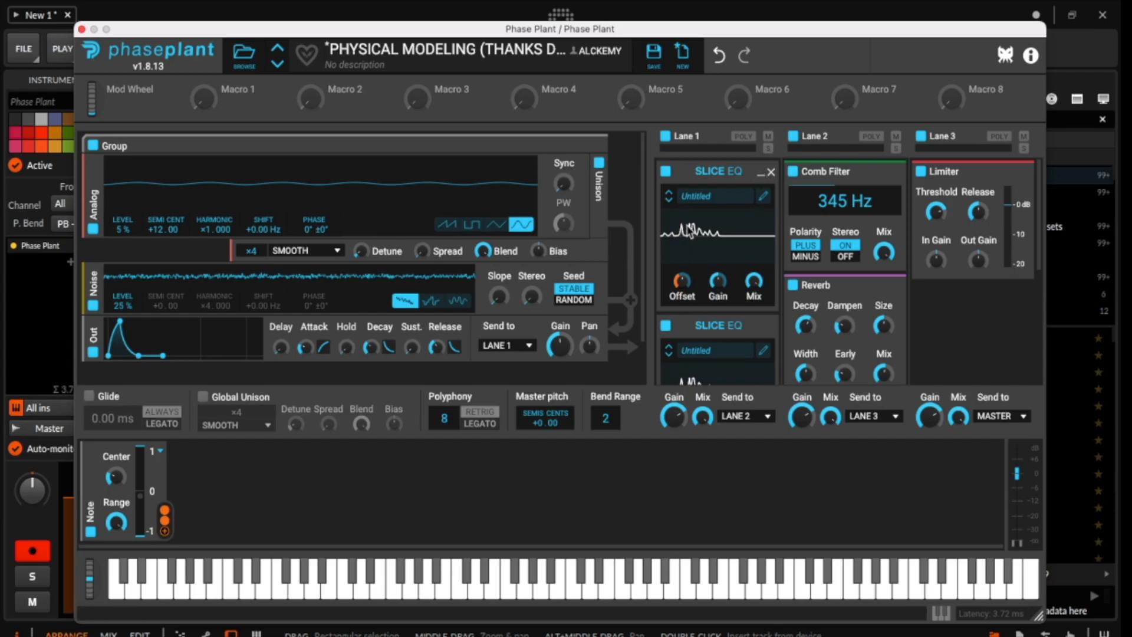
pyautogui.scroll(-2, 714, 259)
pyautogui.scroll(2, 713, 312)
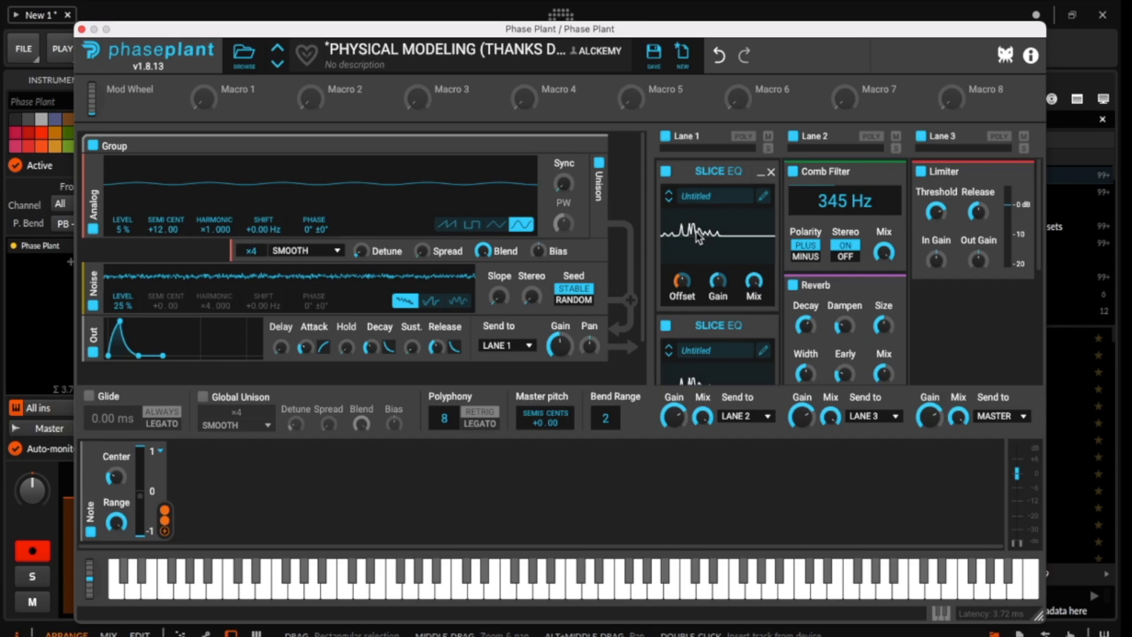
# Disable effect Lanes 1, 2 and 3 so that only the dry generators are heard
pyautogui.click(665, 137)
pyautogui.click(794, 136)
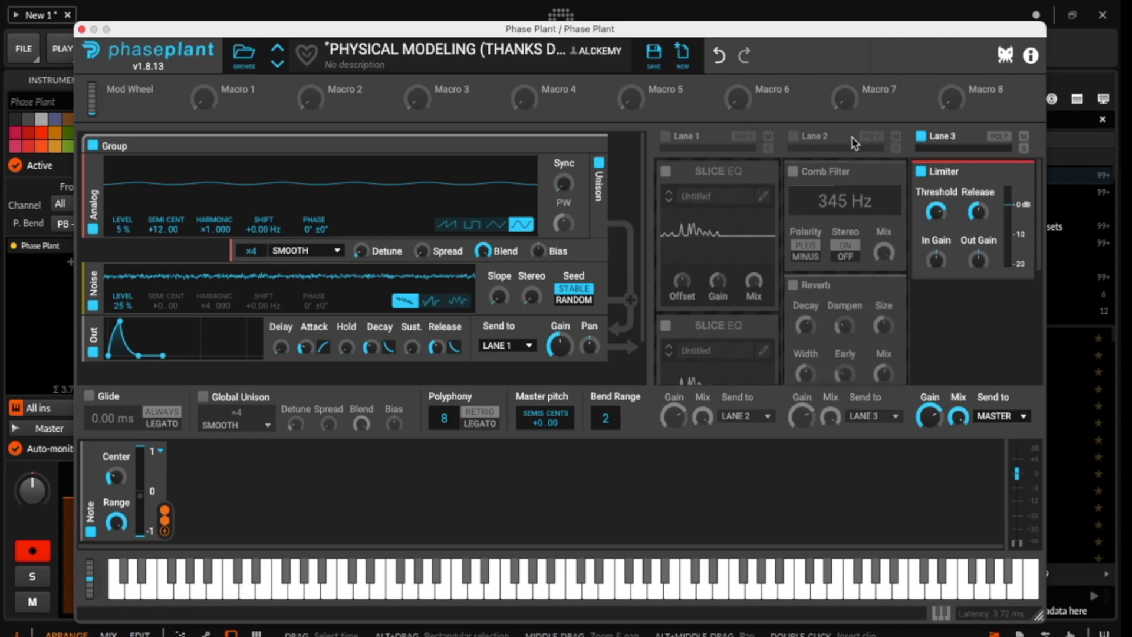
pyautogui.click(921, 136)
pyautogui.scroll(-2, 867, 223)
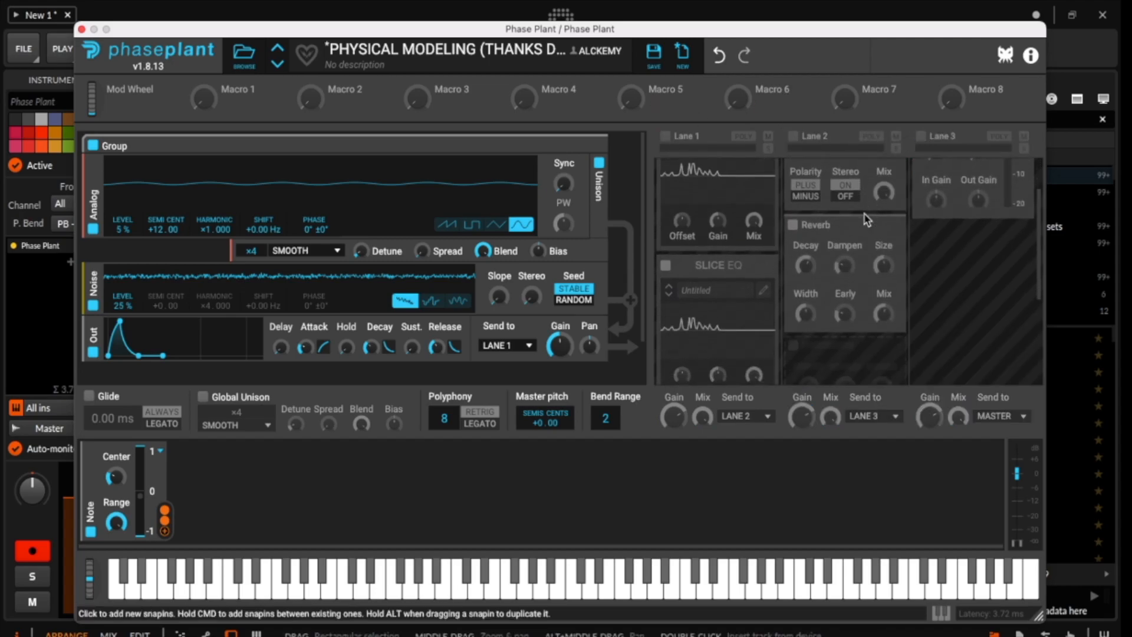
pyautogui.scroll(-3, 721, 307)
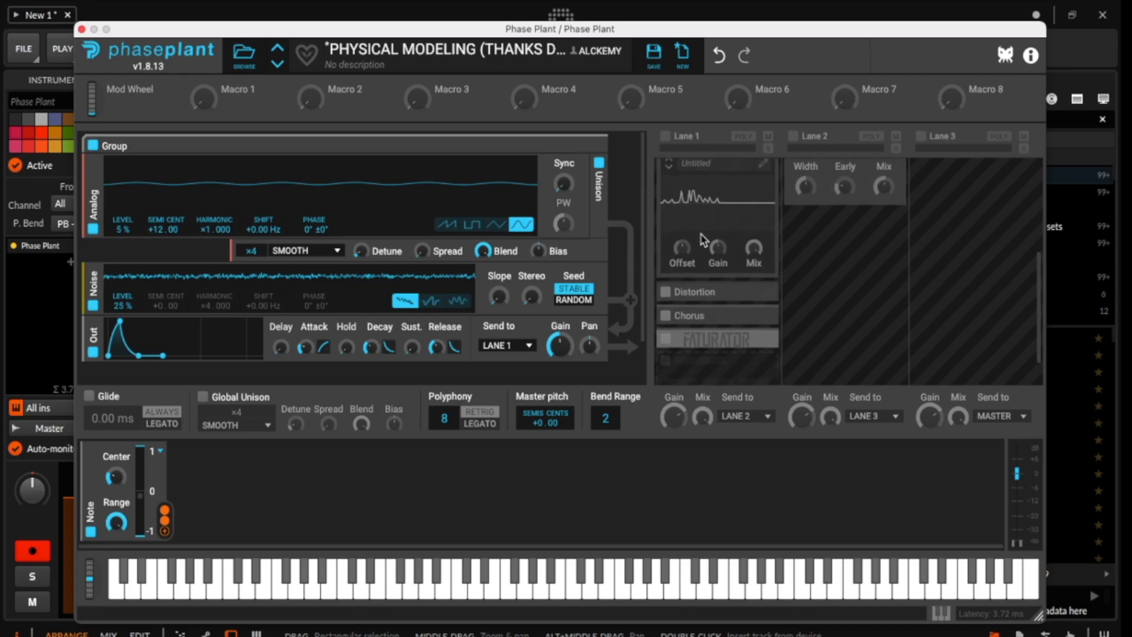
pyautogui.scroll(1, 711, 230)
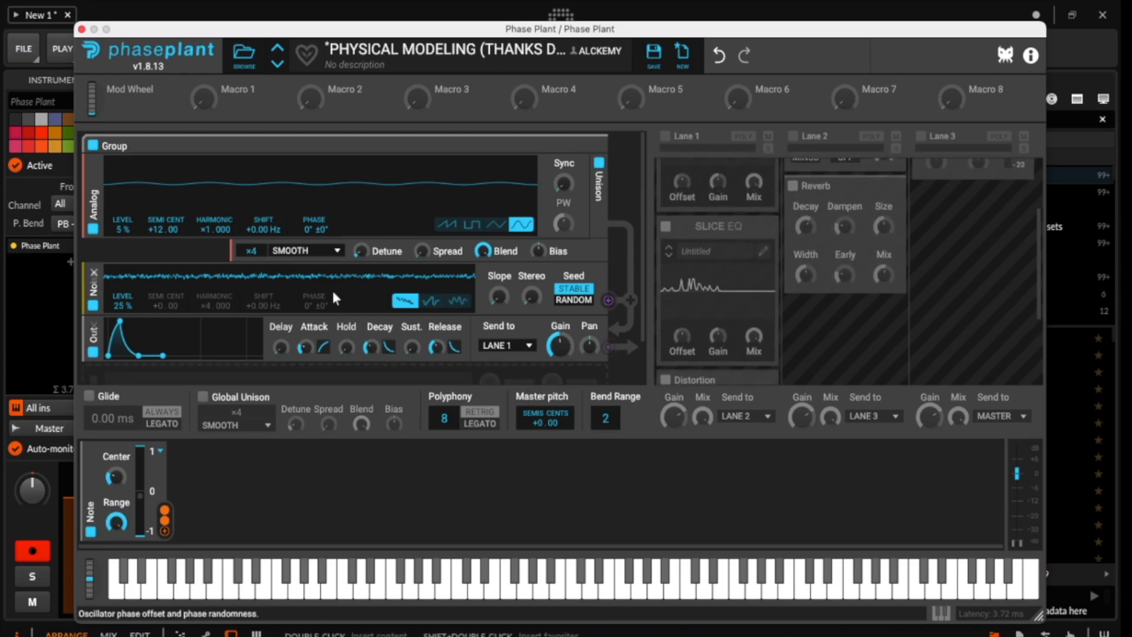
# Switch the Noise generator off to audition the sine oscillator alone, and switch the noise back on
pyautogui.click(92, 305)
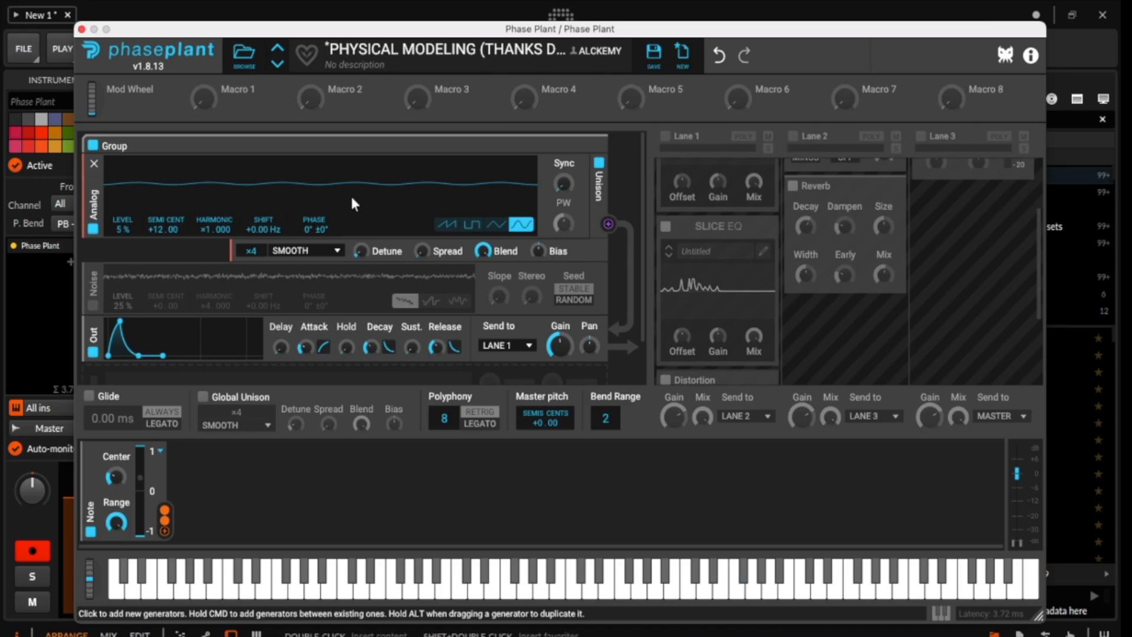
pyautogui.click(94, 307)
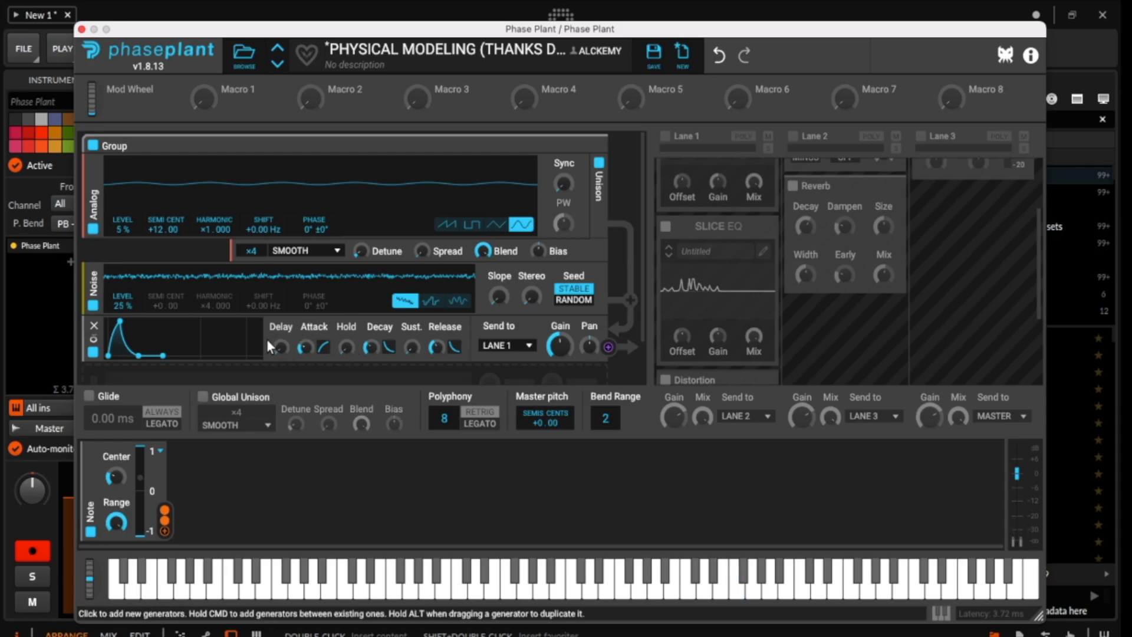
# Re-enable Lane 1 and inspect the first Slice EQ's filter curve in its editor window, closing the editor when done
pyautogui.scroll(3, 678, 211)
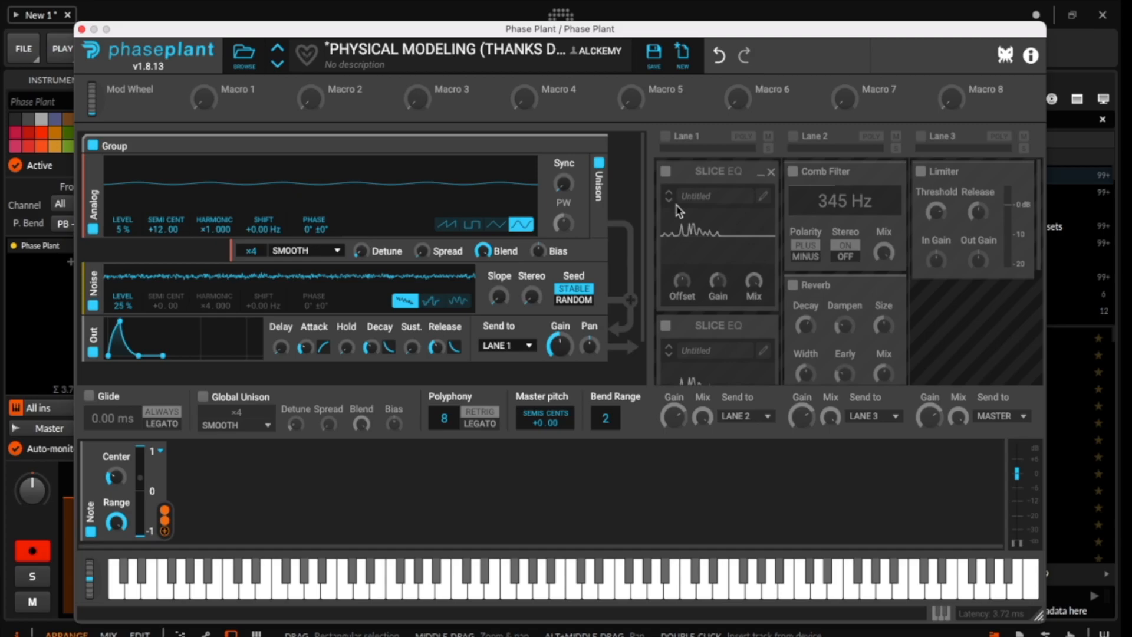
pyautogui.click(666, 136)
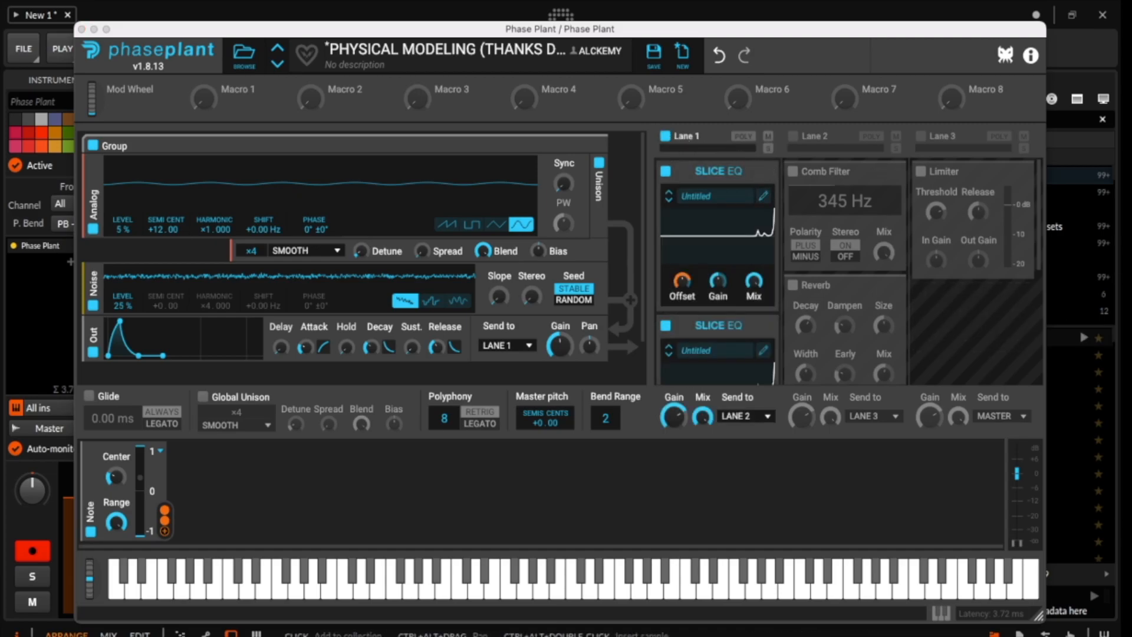
pyautogui.click(763, 196)
pyautogui.moveTo(838, 65); pyautogui.dragTo(343, 127)
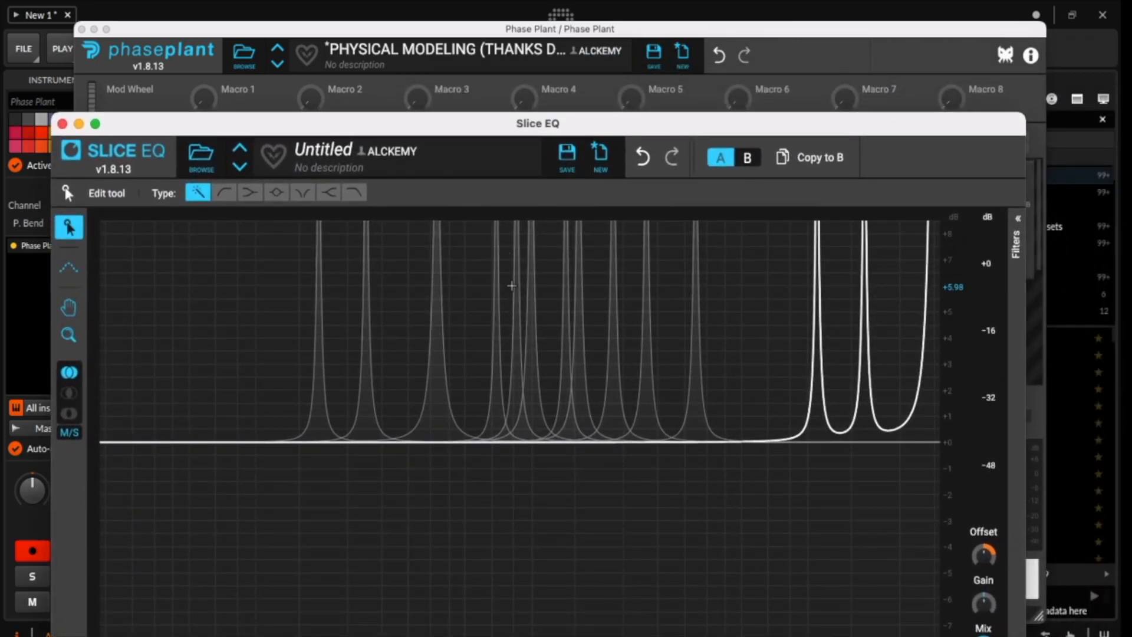
pyautogui.moveTo(355, 131); pyautogui.dragTo(413, 87)
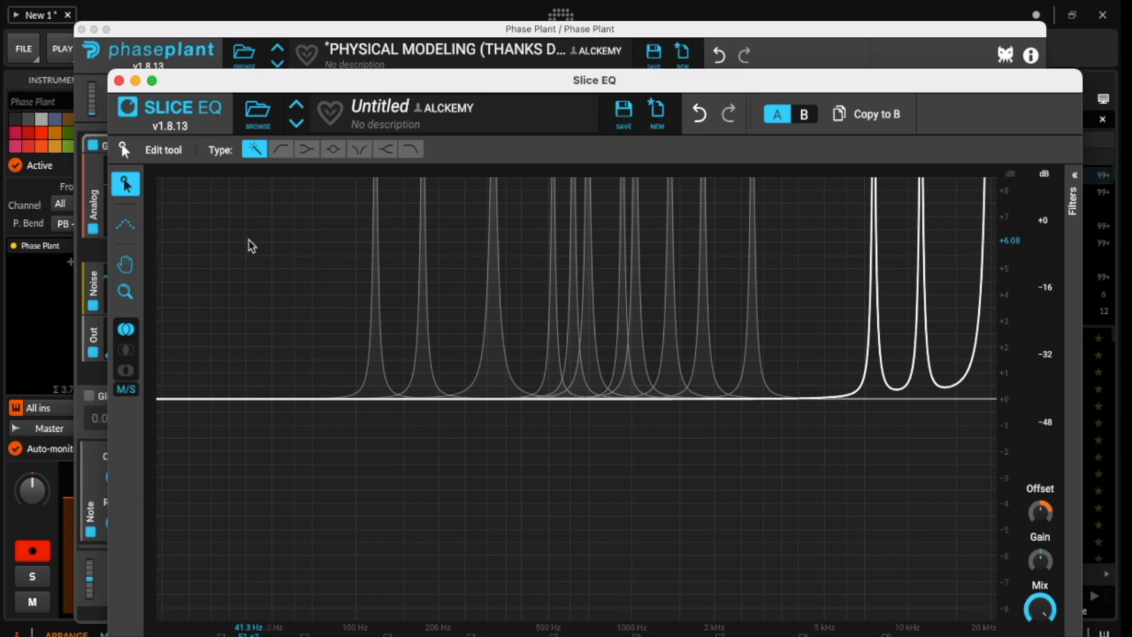
pyautogui.click(118, 80)
# Bypass the second Slice EQ, Distortion, Chorus and Faturator in Lane 1, leaving only the first Slice EQ active
pyautogui.click(666, 325)
pyautogui.scroll(-3, 668, 318)
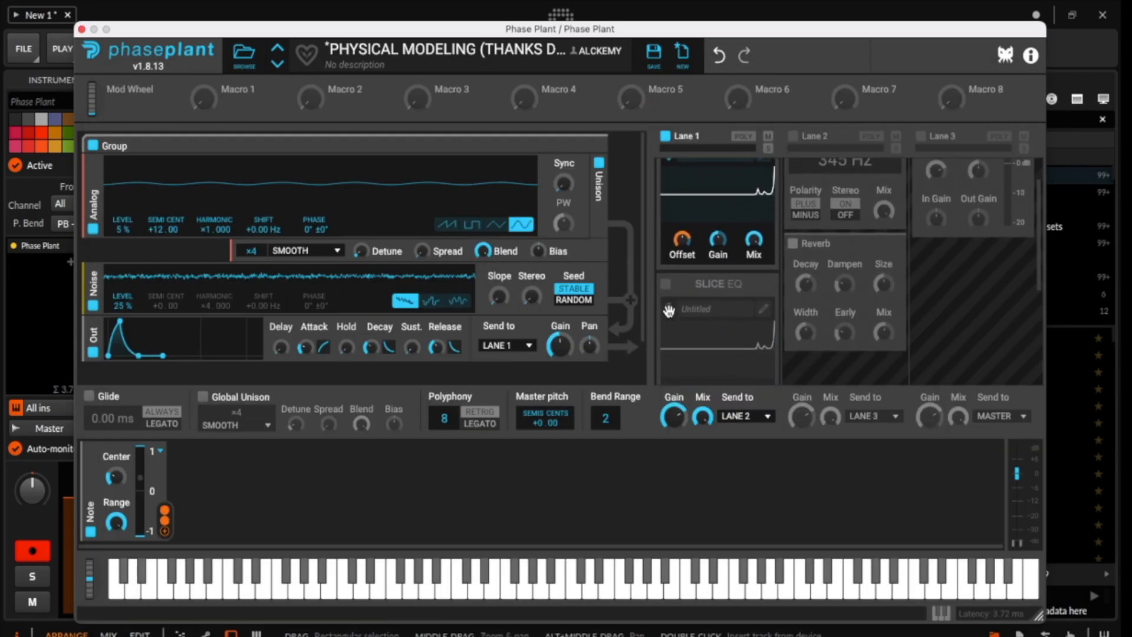
pyautogui.scroll(-1, 668, 311)
pyautogui.click(665, 311)
pyautogui.click(665, 335)
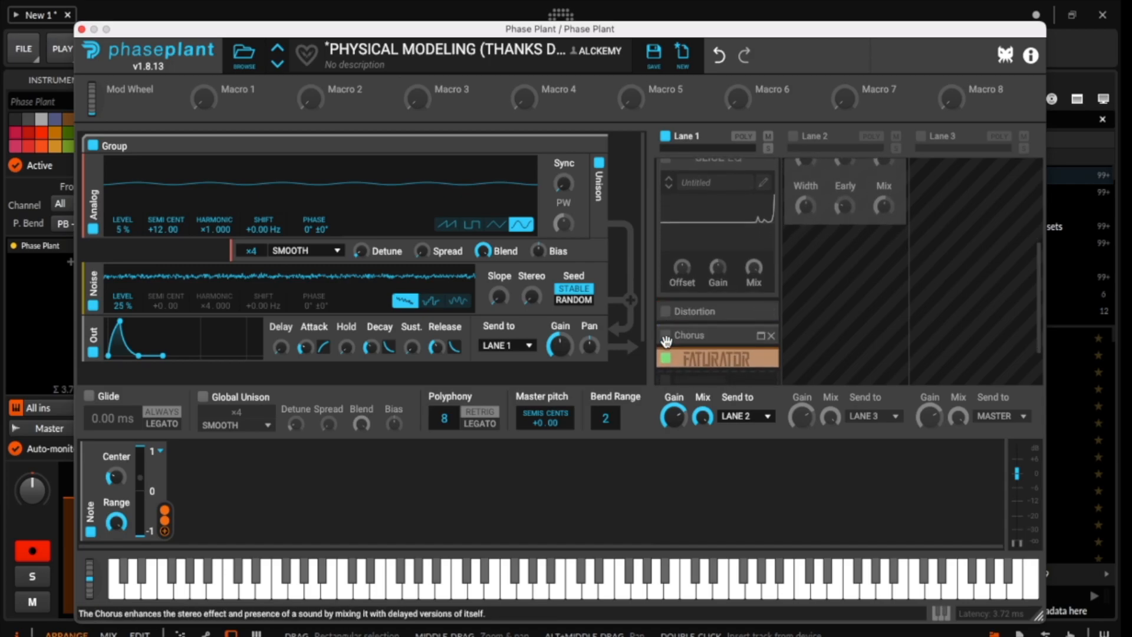
pyautogui.click(665, 361)
pyautogui.scroll(4, 678, 283)
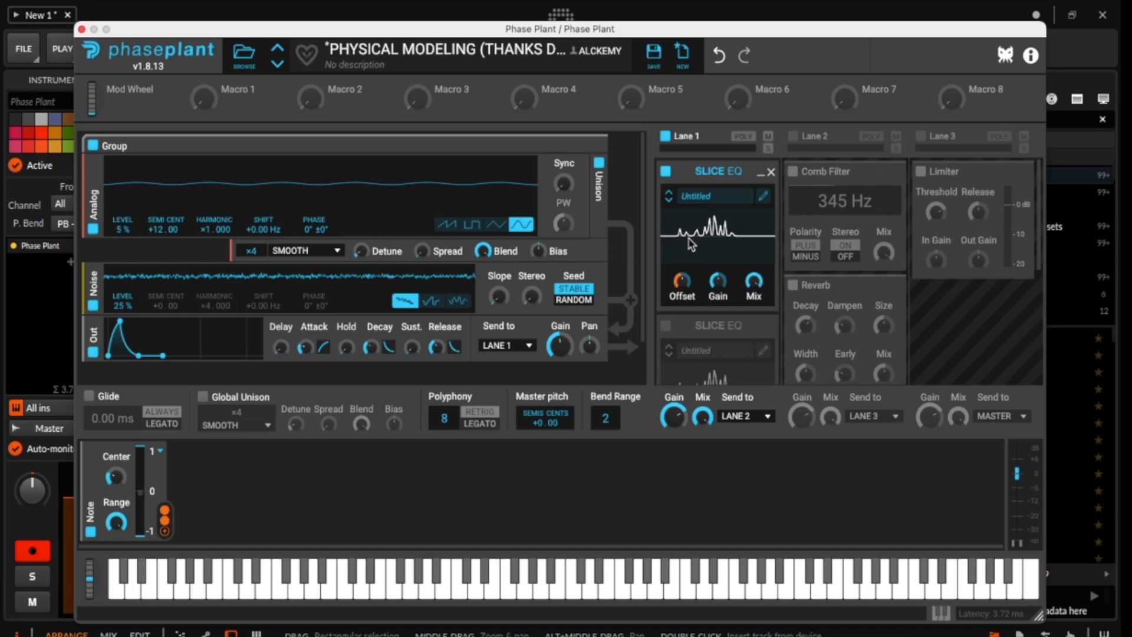
# Switch the second Slice EQ in Lane 1 back on and check the first one's Offset control
pyautogui.scroll(-1, 692, 244)
pyautogui.click(665, 299)
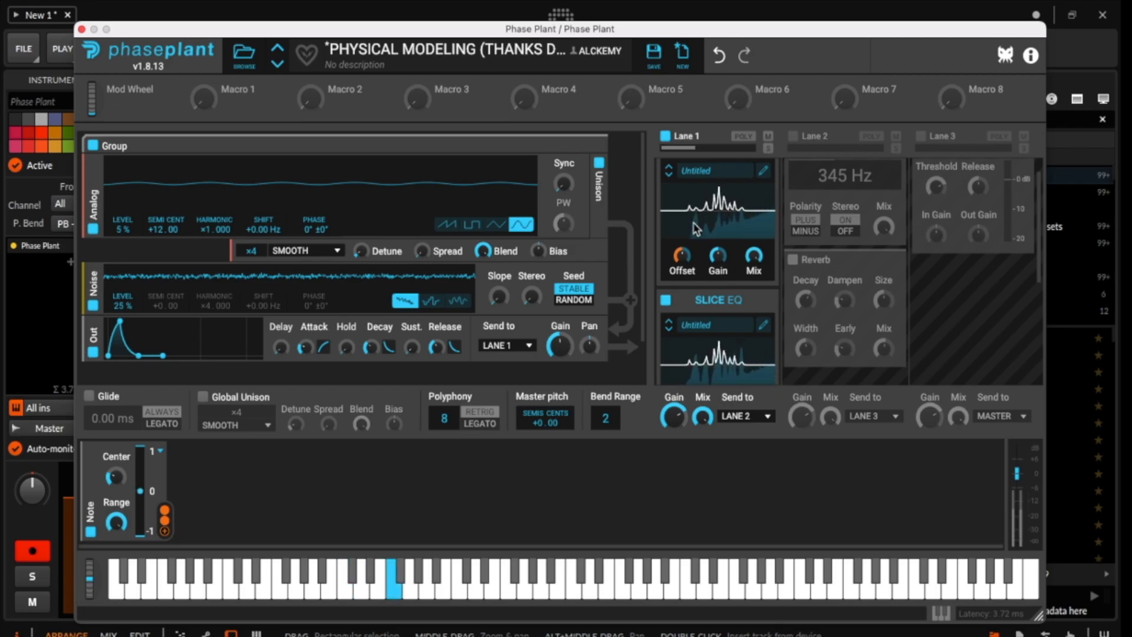
pyautogui.moveTo(678, 256); pyautogui.dragTo(680, 257)
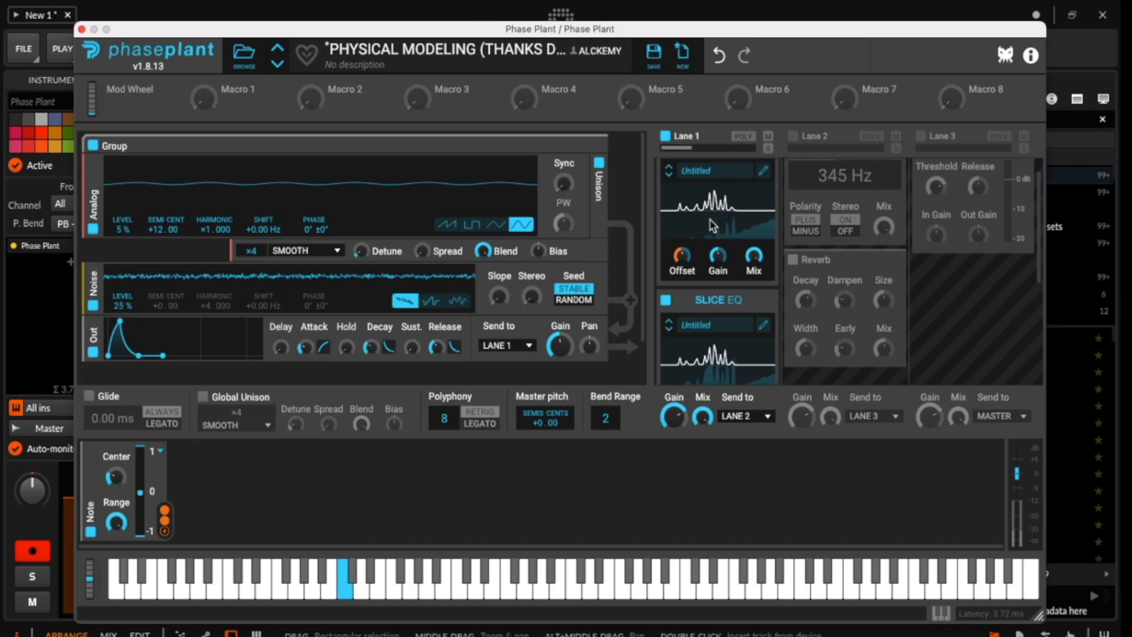
# Switch the Distortion in Lane 1 back on and briefly expand it to view its settings
pyautogui.scroll(-3, 731, 217)
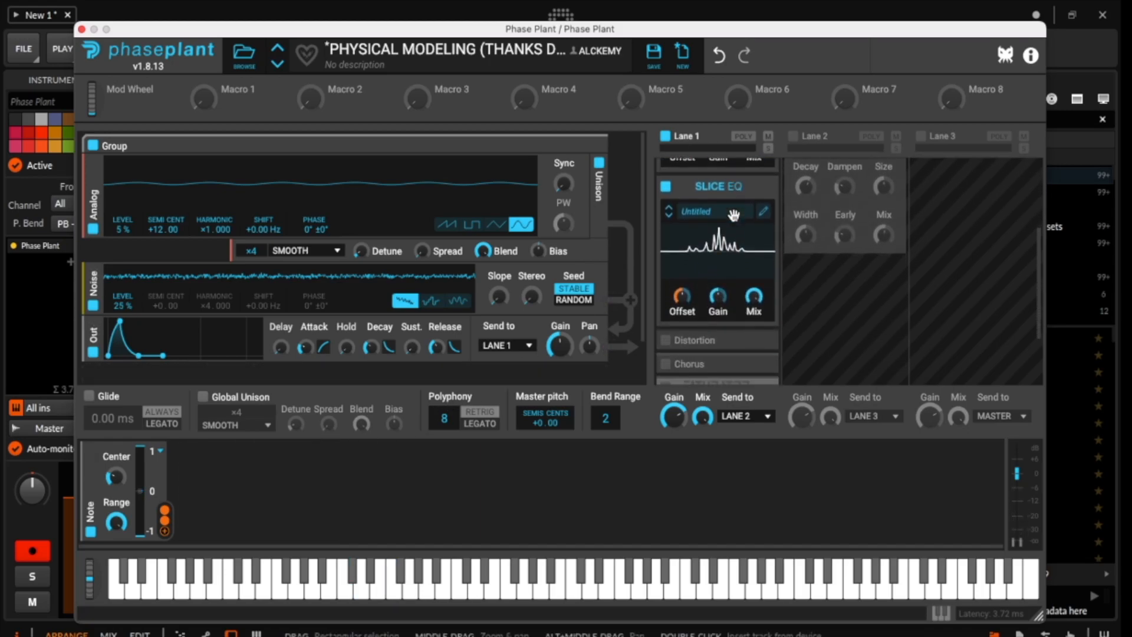
pyautogui.scroll(-1, 726, 248)
pyautogui.click(665, 306)
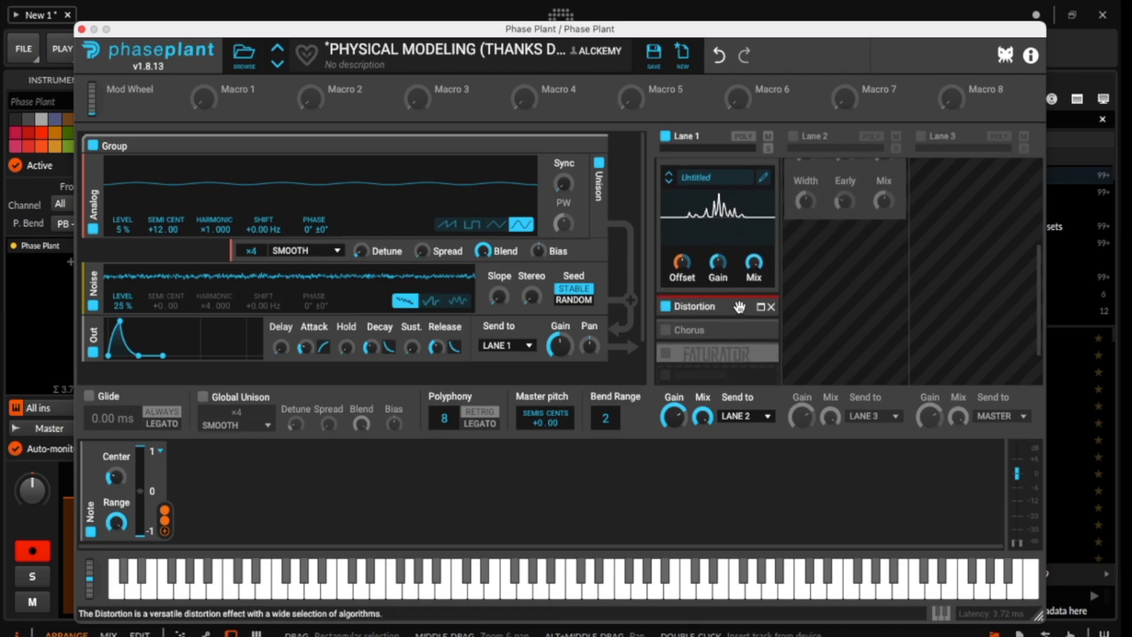
pyautogui.click(761, 307)
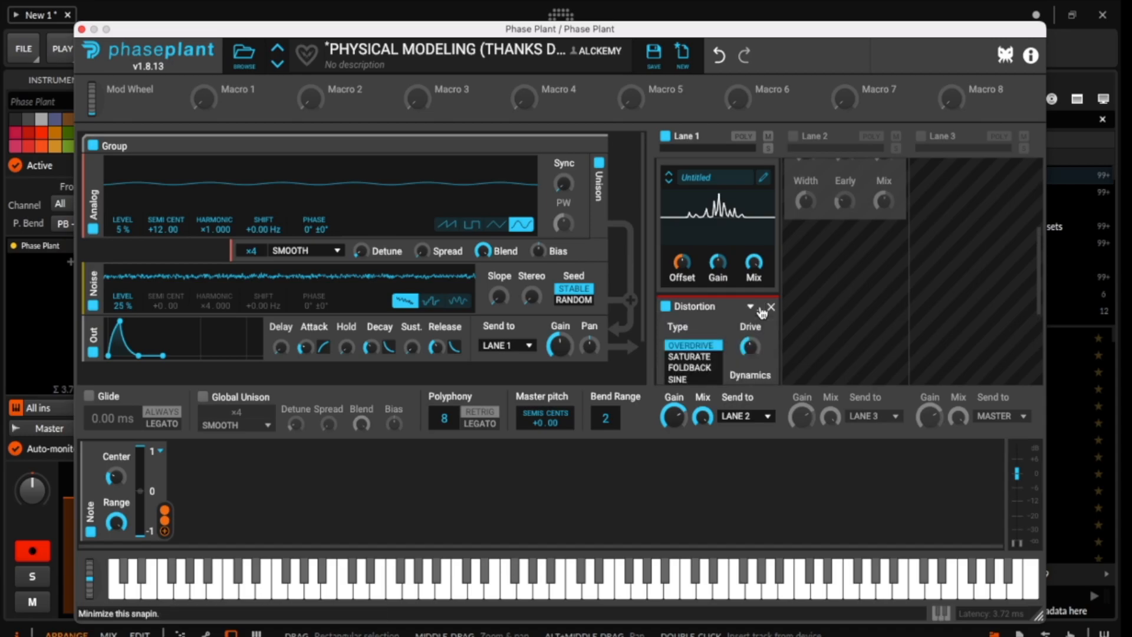
pyautogui.click(761, 308)
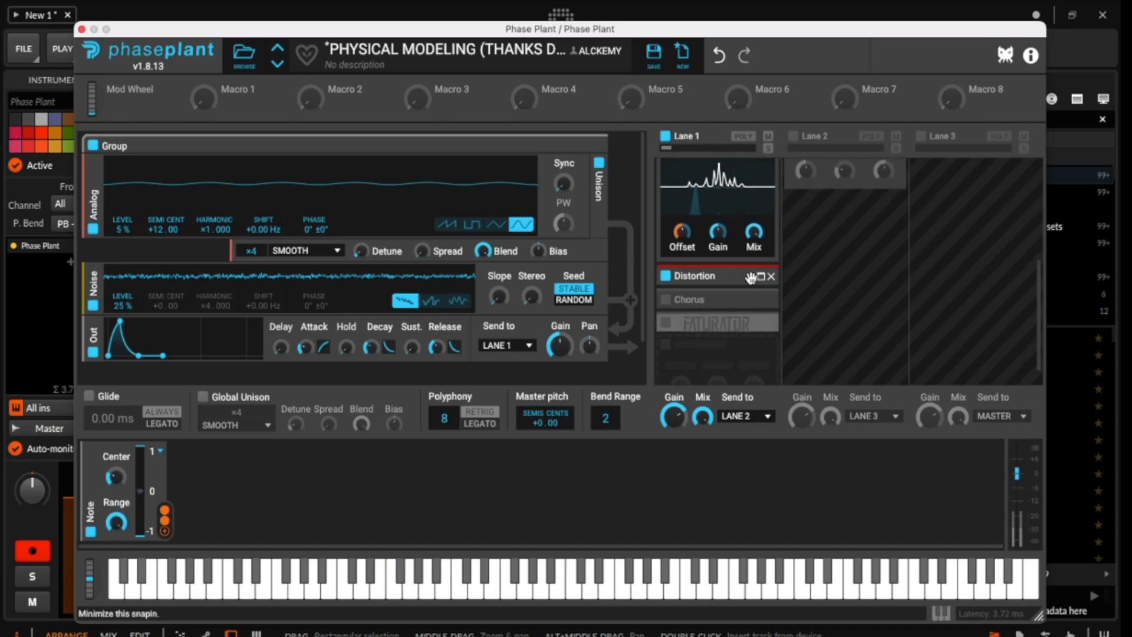
# Switch the Chorus and Faturator in Lane 1 back on and expand the Faturator to show its controls
pyautogui.click(670, 302)
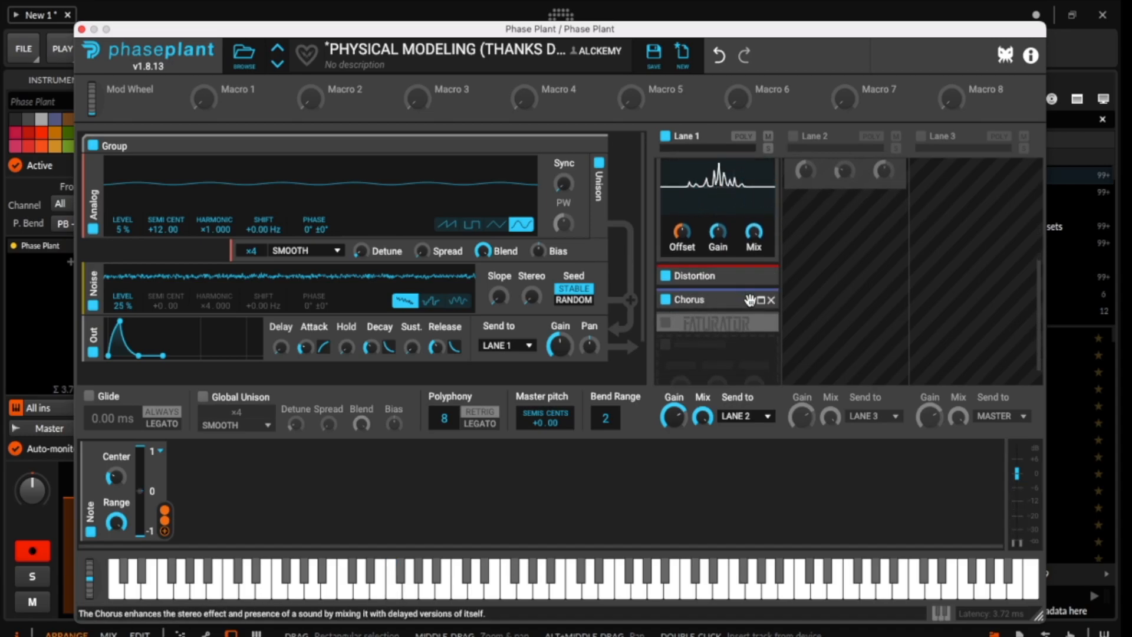
pyautogui.click(665, 324)
pyautogui.click(761, 323)
pyautogui.scroll(-3, 763, 305)
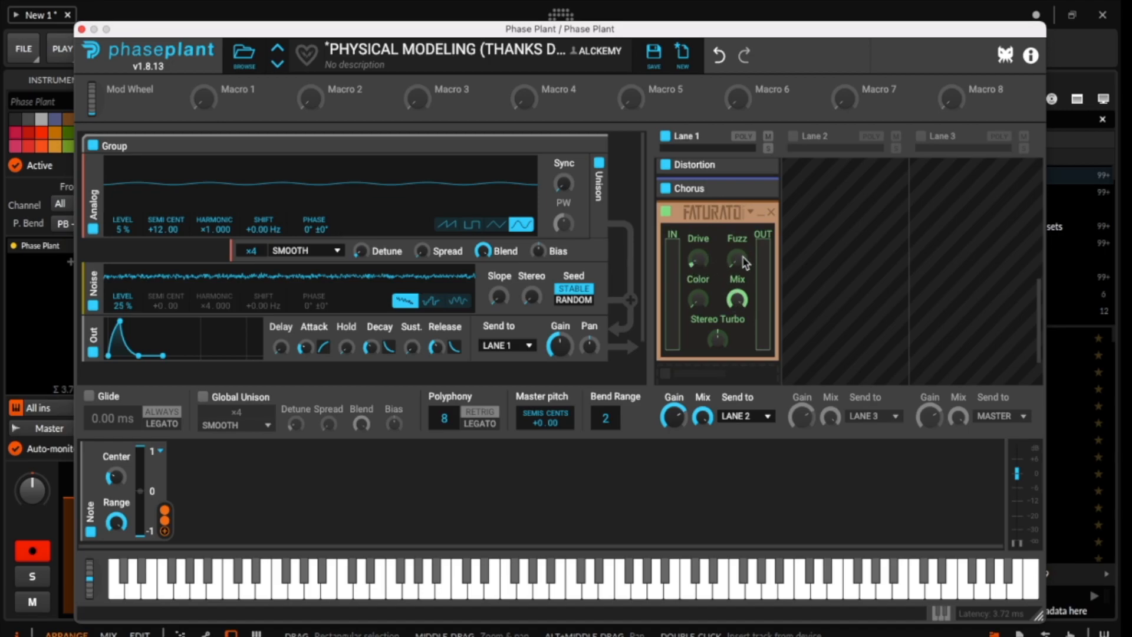
pyautogui.click(701, 301)
# Re-enable Lane 2 with its Comb Filter active, and compare the sound with its Reverb off and on
pyautogui.scroll(6, 761, 224)
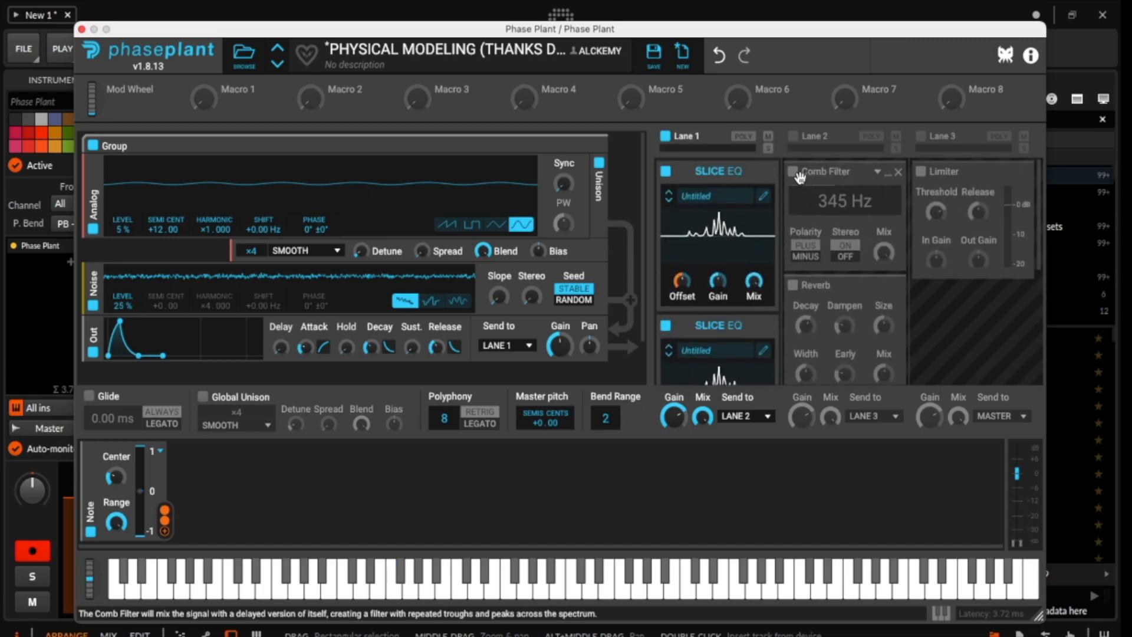
pyautogui.click(794, 171)
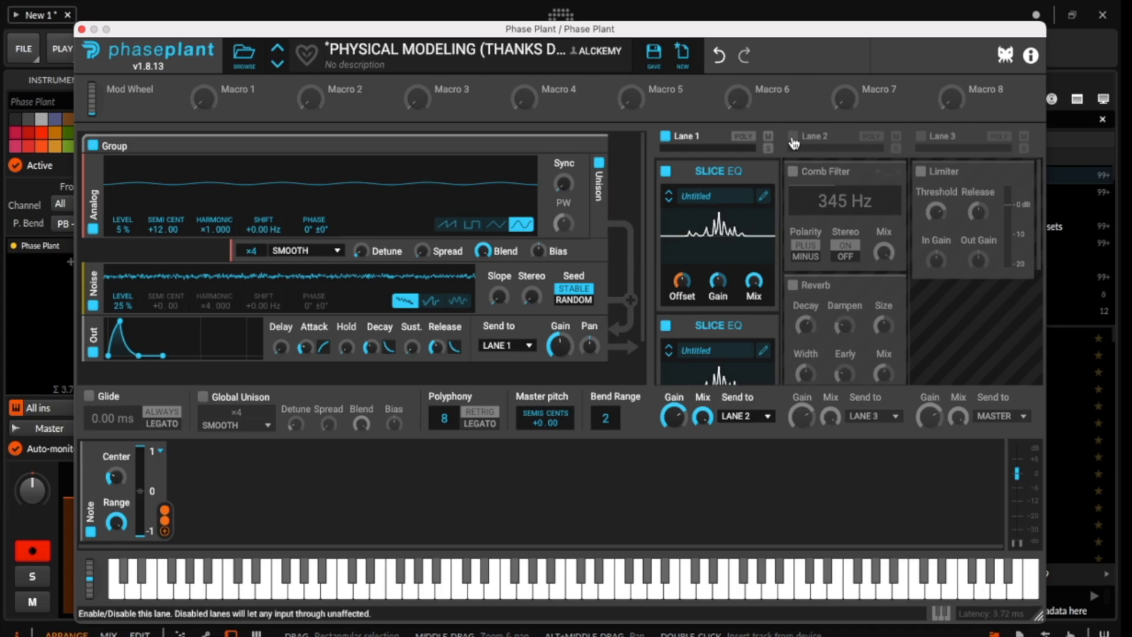
pyautogui.click(794, 137)
pyautogui.scroll(-1, 850, 205)
pyautogui.scroll(-1, 849, 206)
pyautogui.click(794, 276)
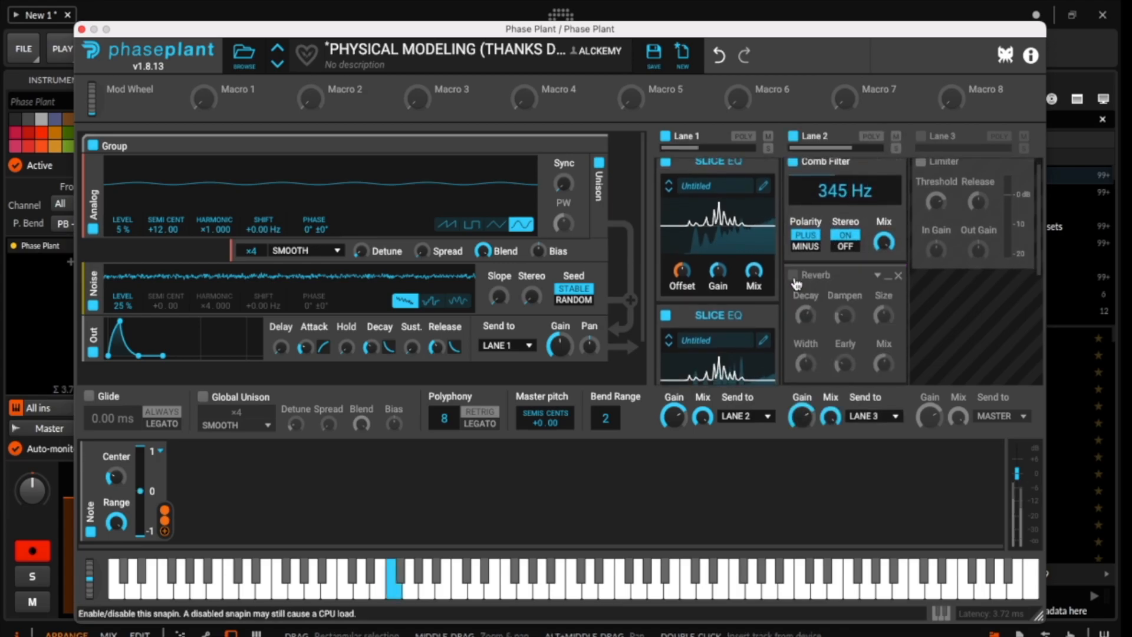
pyautogui.click(794, 278)
pyautogui.scroll(-2, 797, 284)
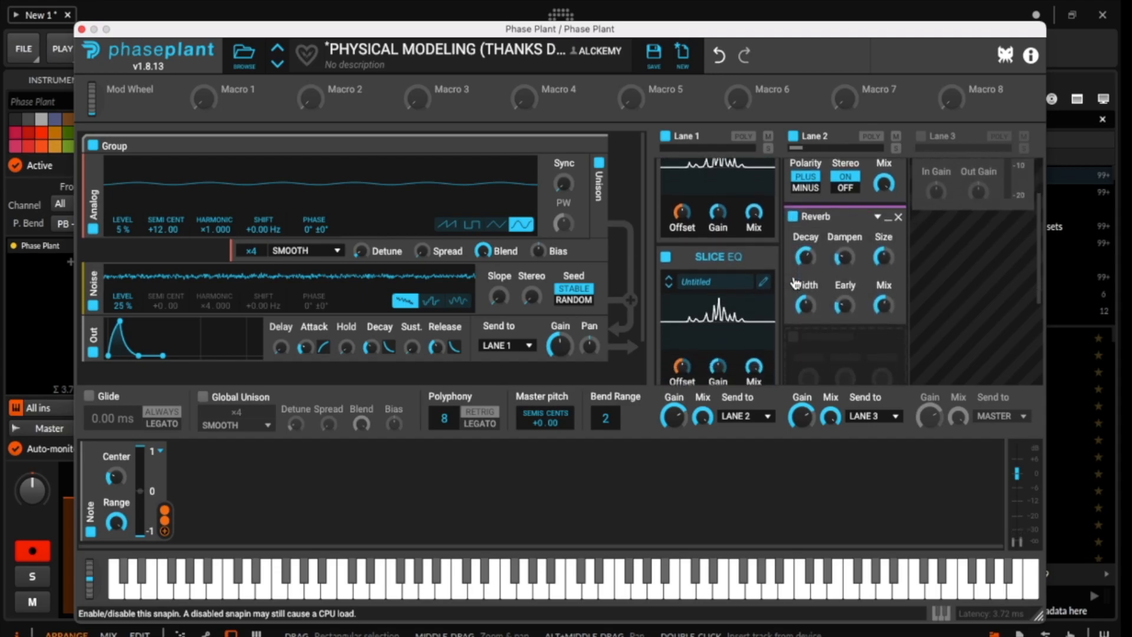
pyautogui.scroll(1, 819, 282)
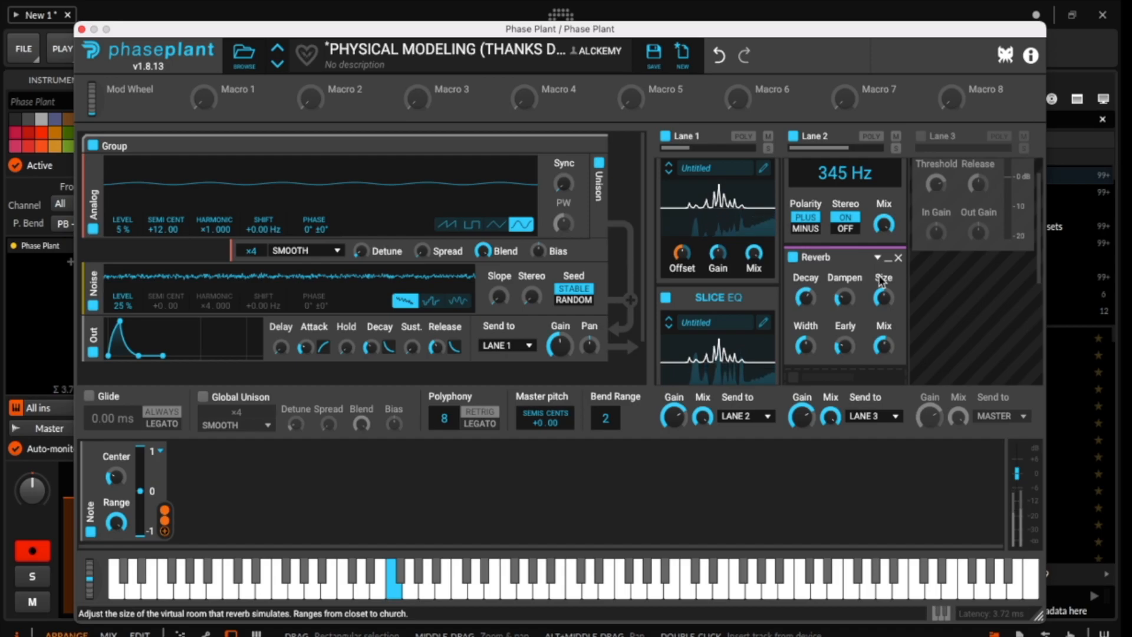
# Re-enable Lane 3 with its Limiter active, and look over the complete effect chain
pyautogui.scroll(2, 879, 286)
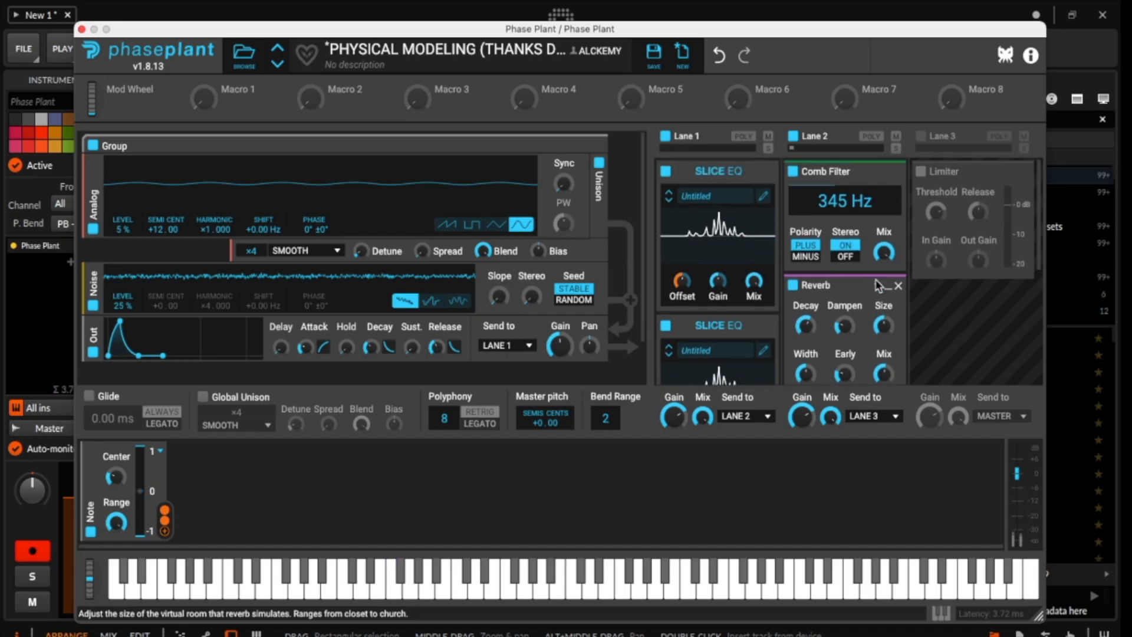
pyautogui.click(921, 175)
pyautogui.click(921, 136)
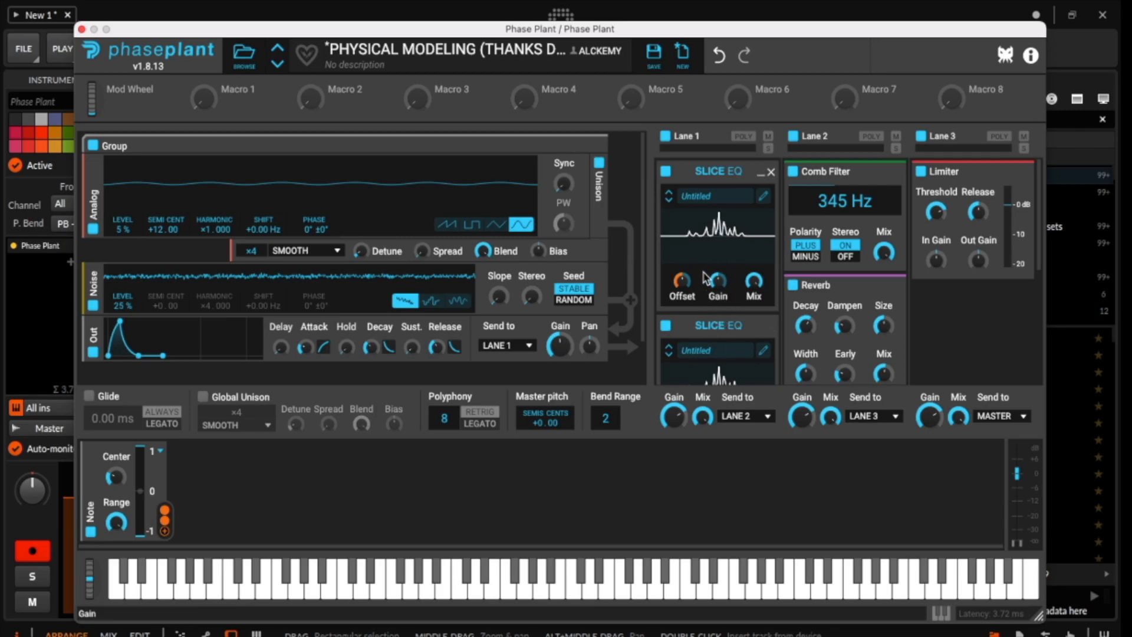
pyautogui.scroll(-3, 690, 236)
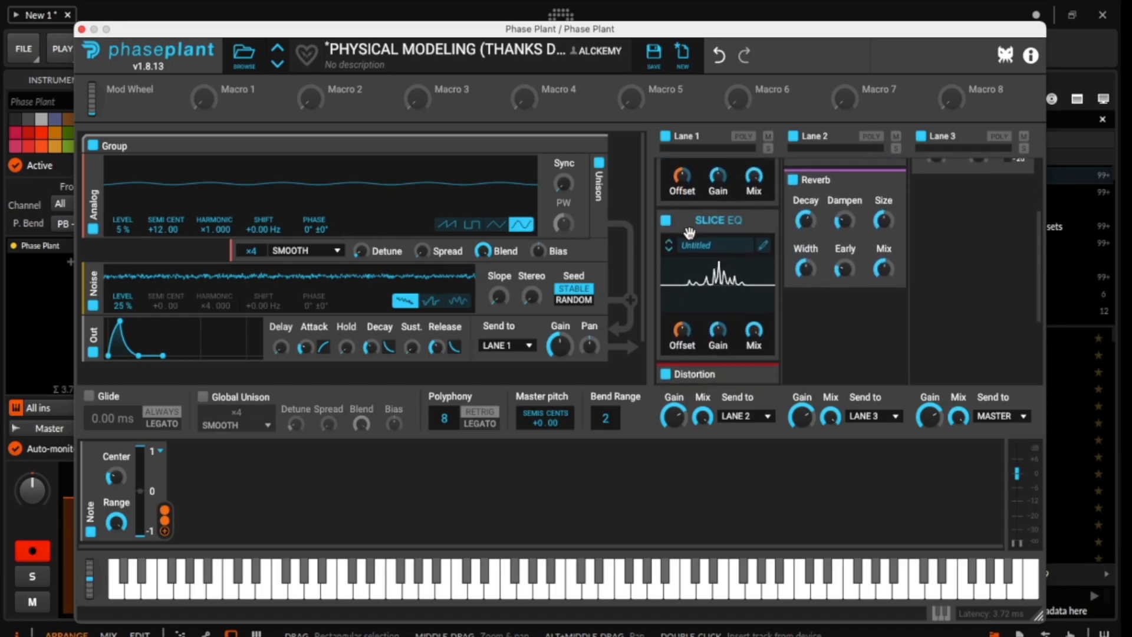
pyautogui.scroll(3, 691, 236)
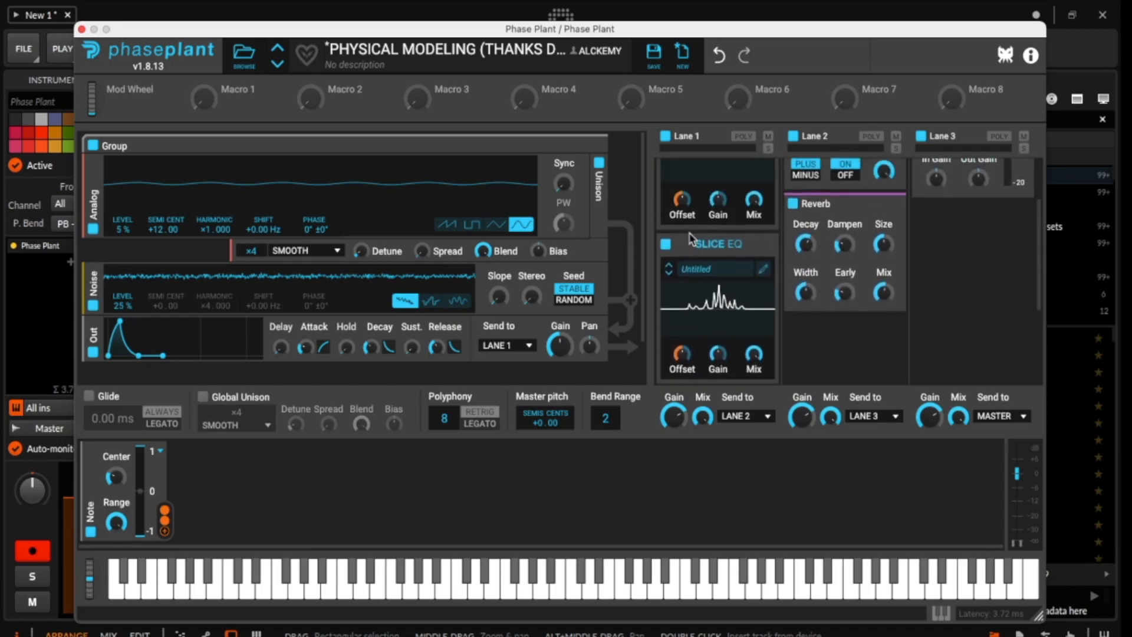